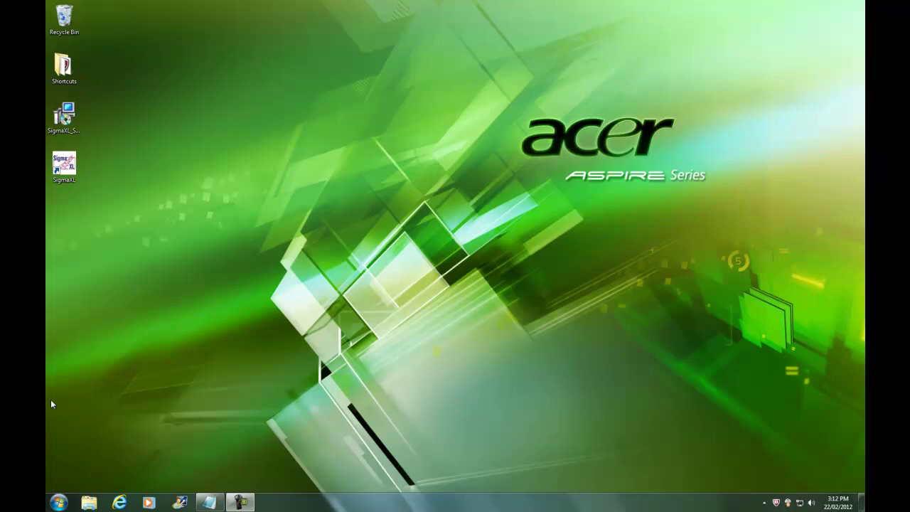
# Launch SigmaXL with macros enabled and select the serial number in About SigmaXL 6.12.
pyautogui.doubleClick(64, 163)
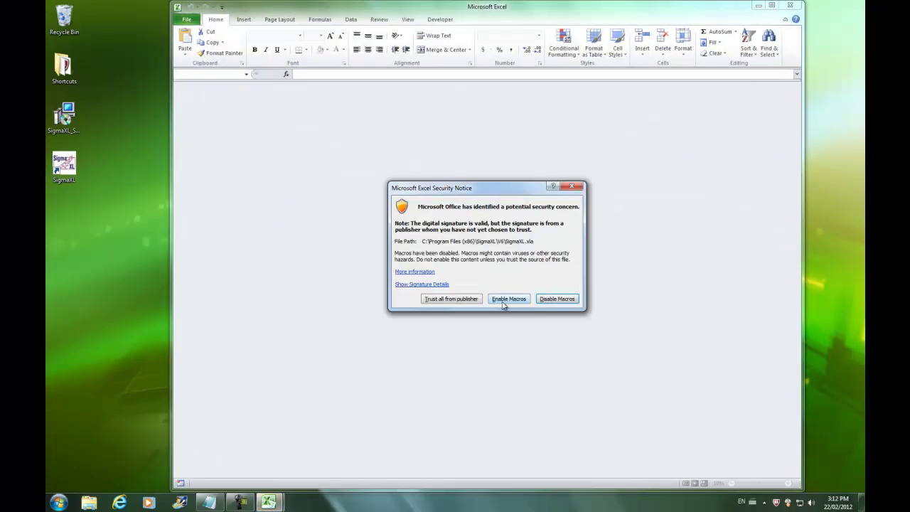
pyautogui.click(508, 299)
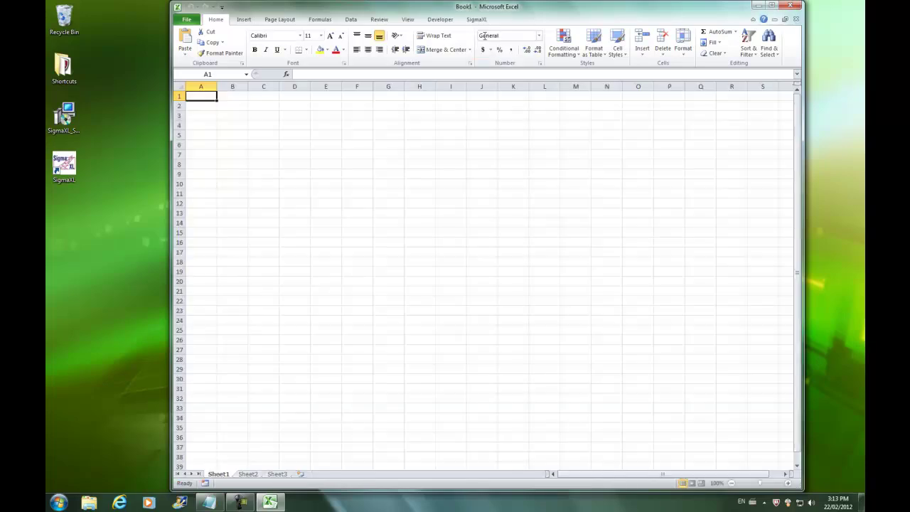
pyautogui.click(486, 20)
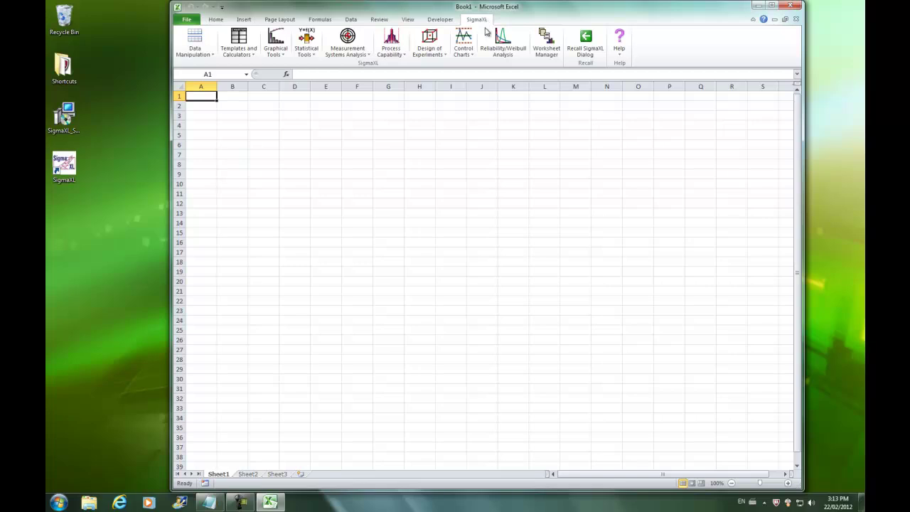
pyautogui.click(620, 57)
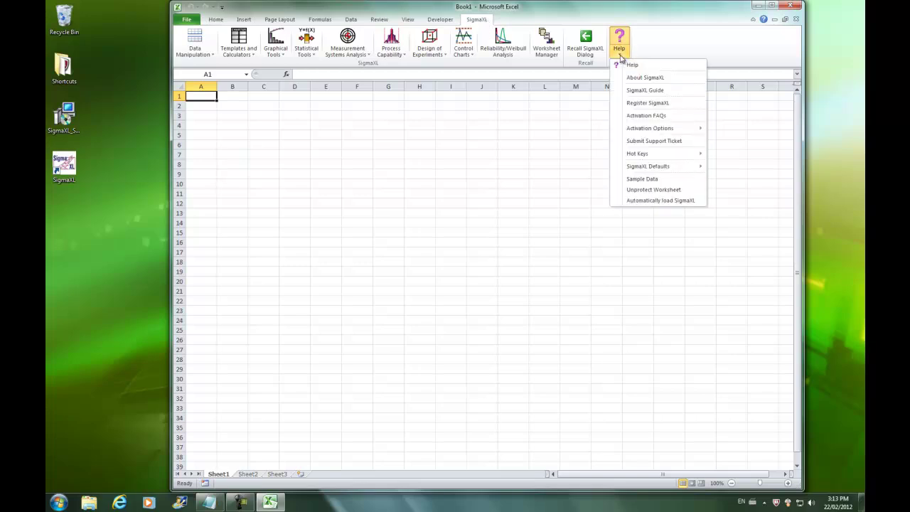
pyautogui.click(641, 78)
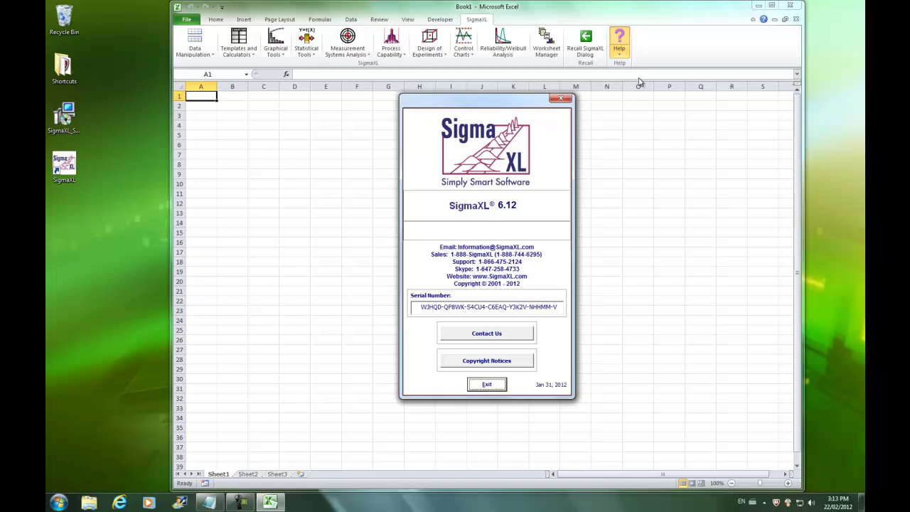
pyautogui.moveTo(416, 311); pyautogui.dragTo(763, 352)
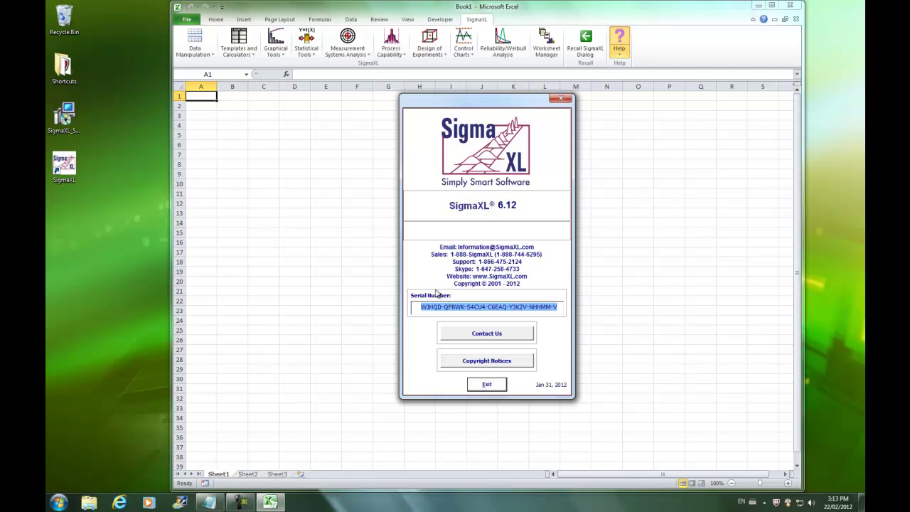
# Paste the SigmaXL serial into a new Notepad note, then close the About window and Excel.
pyautogui.click(208, 502)
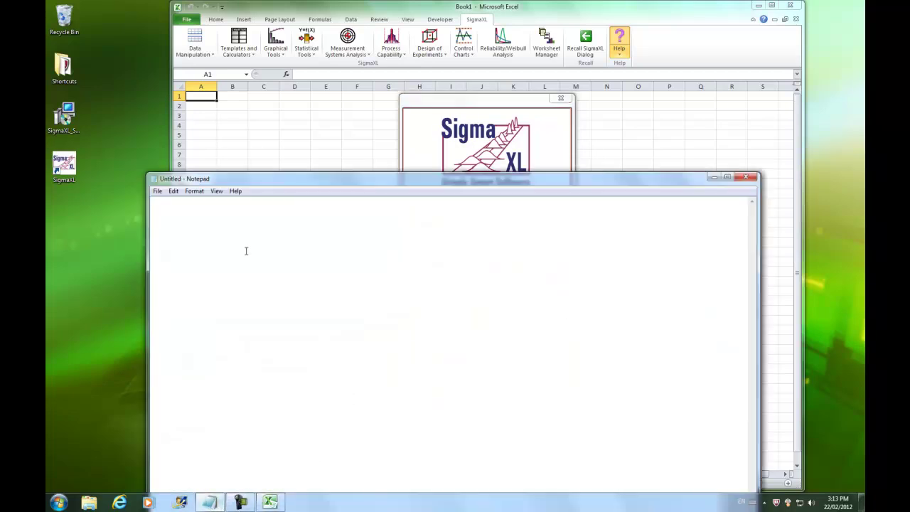
pyautogui.hotkey('ctrl', 'v')
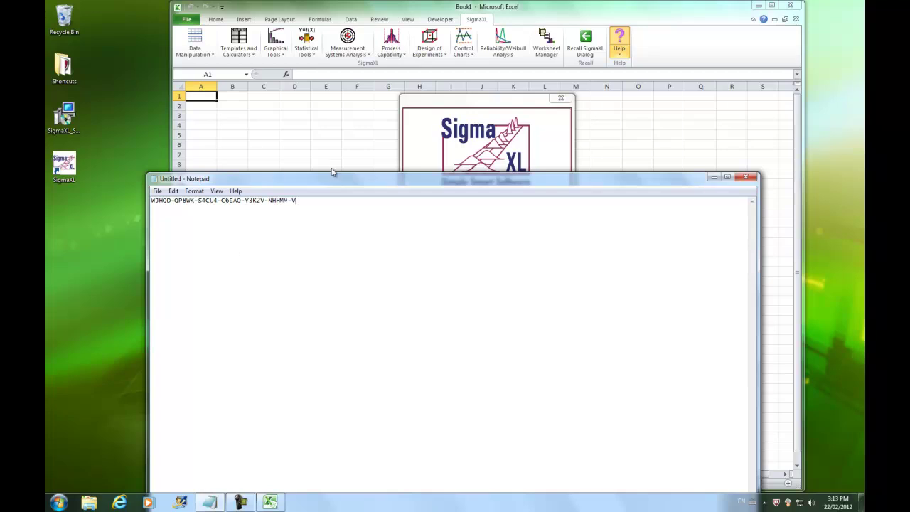
pyautogui.click(797, 192)
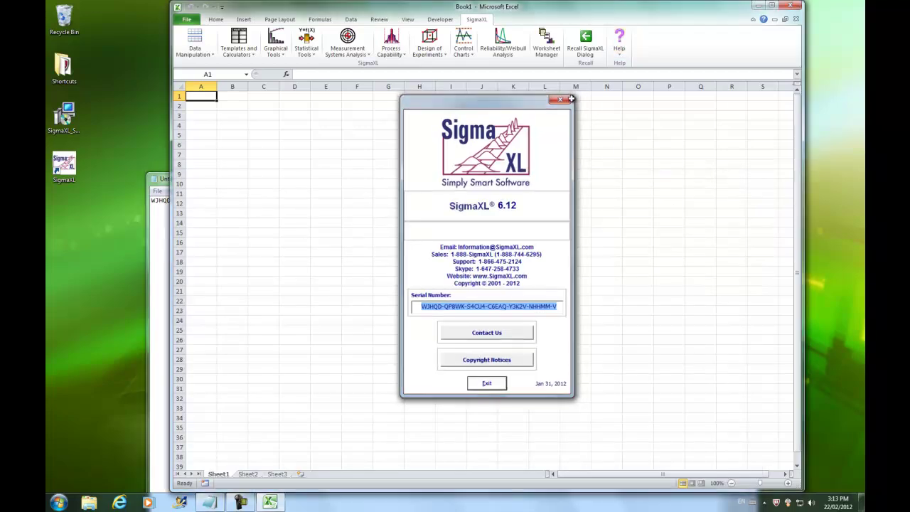
pyautogui.click(789, 5)
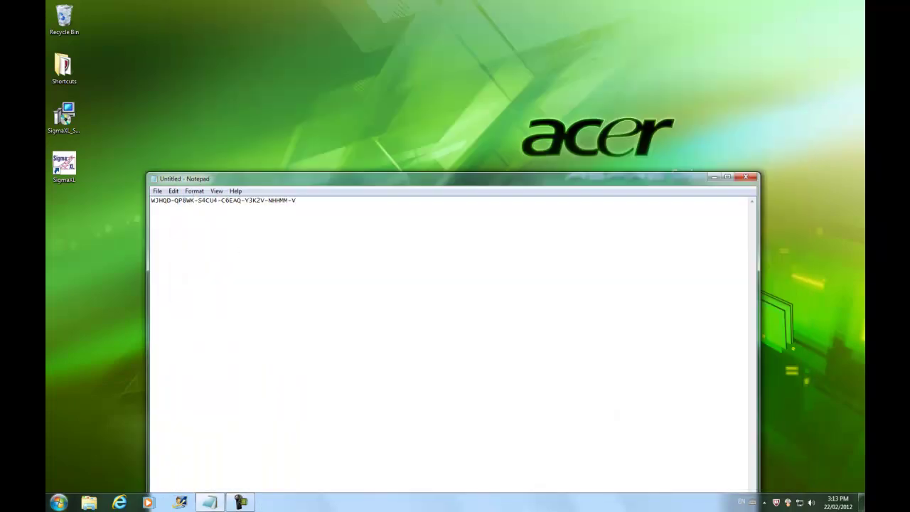
# Uninstall SigmaXL through Control Panel's Programs and Features, then close it and minimize Notepad.
pyautogui.click(58, 502)
pyautogui.click(195, 374)
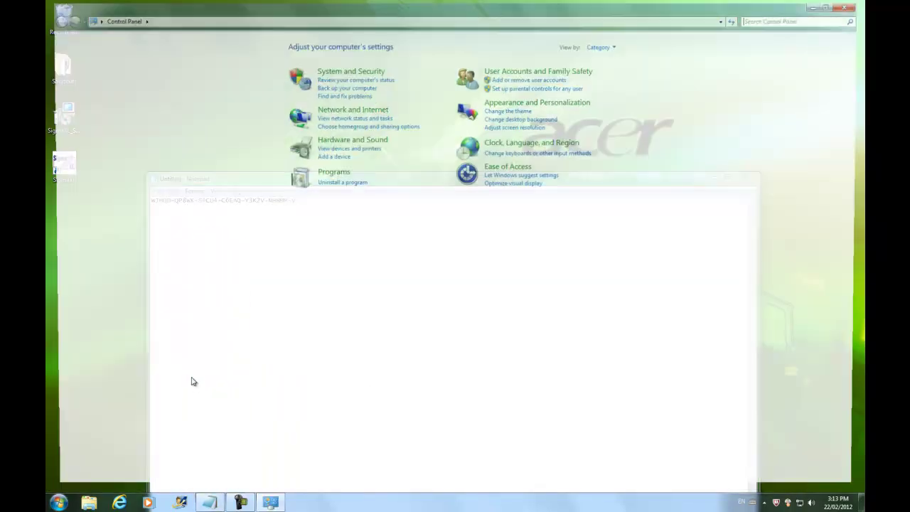
pyautogui.click(324, 183)
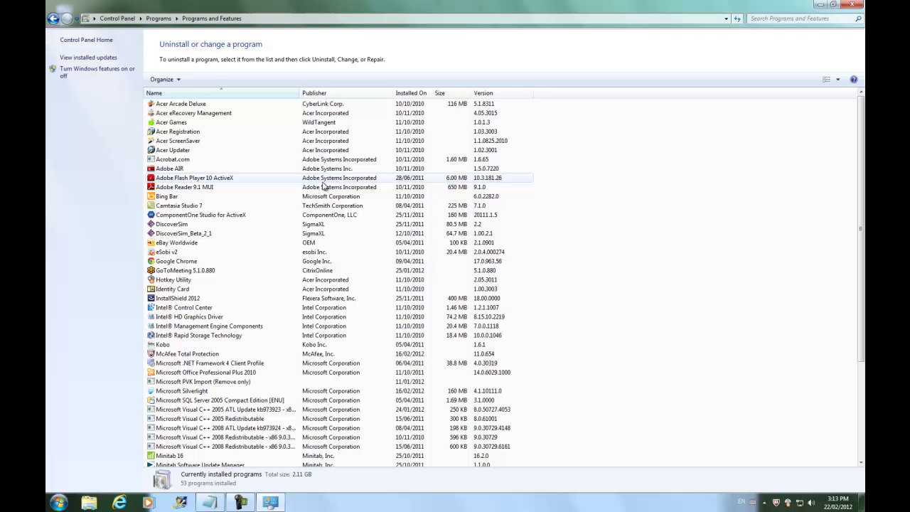
pyautogui.scroll(-4, 347, 336)
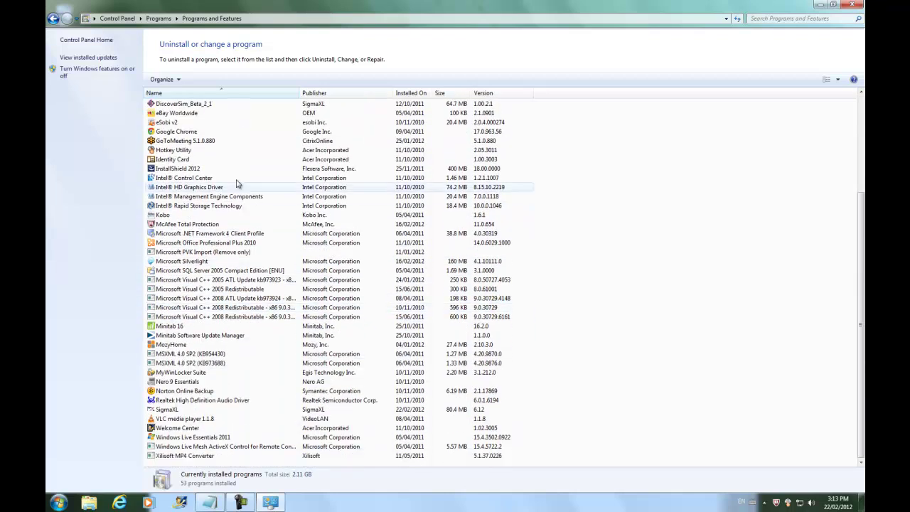
pyautogui.rightClick(181, 413)
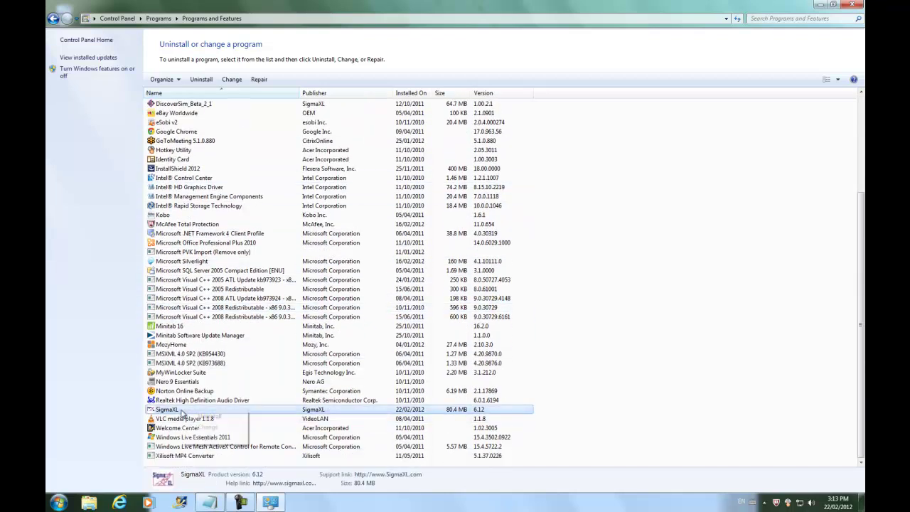
pyautogui.click(213, 419)
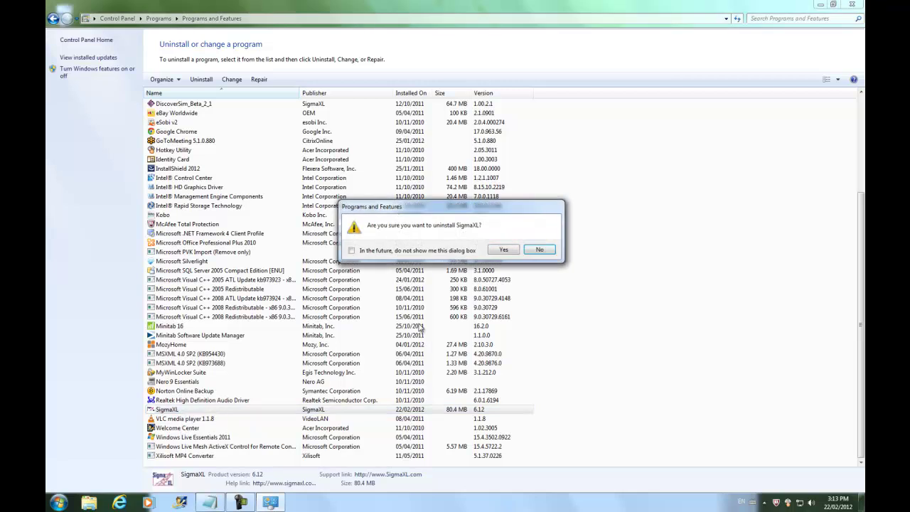
pyautogui.click(502, 249)
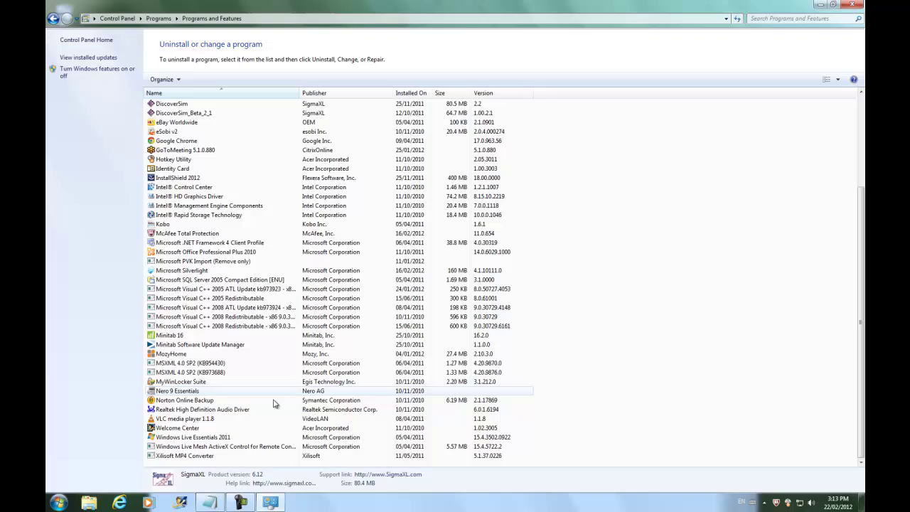
pyautogui.click(851, 5)
pyautogui.click(713, 177)
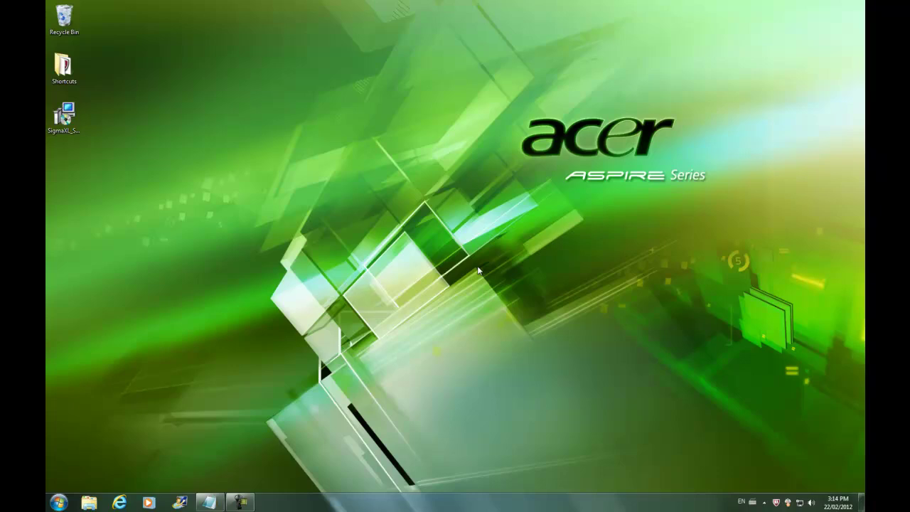
# Browse to the Program Files (x86)\SigmaXL folder on the Acer (C:) drive.
pyautogui.click(56, 503)
pyautogui.click(196, 357)
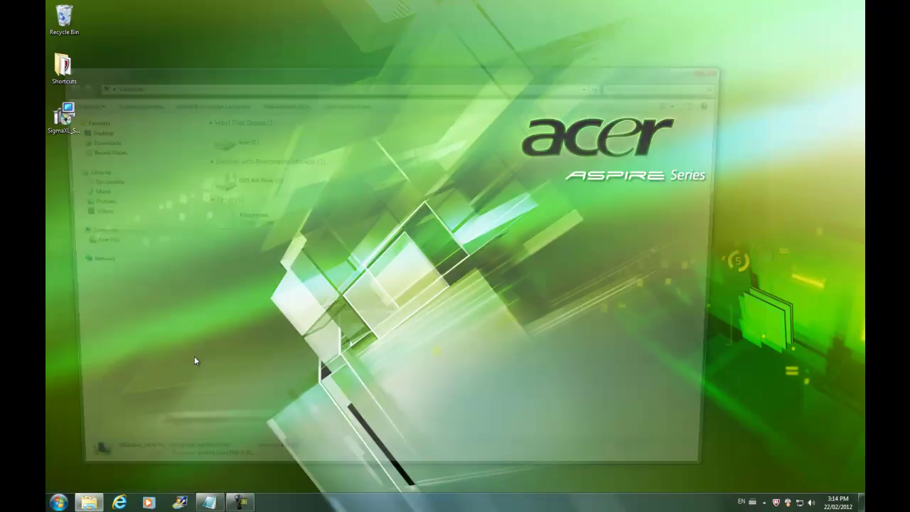
pyautogui.doubleClick(242, 139)
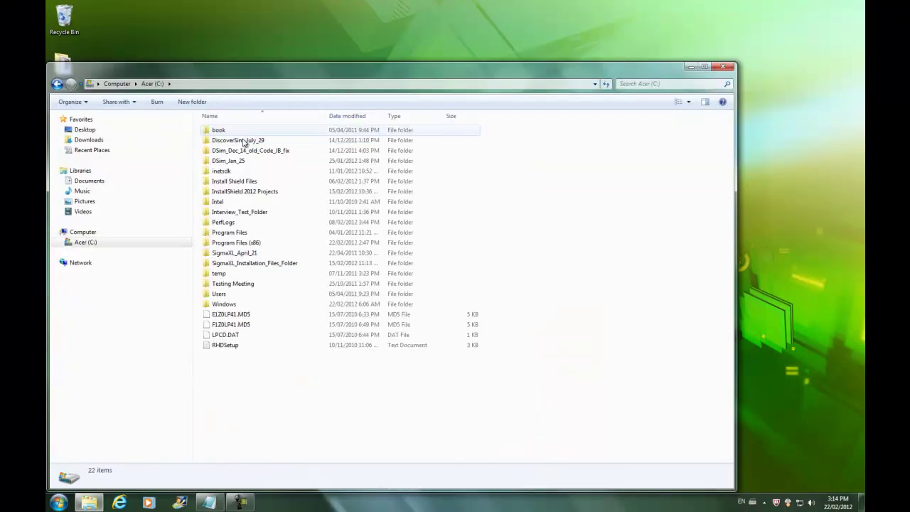
pyautogui.doubleClick(234, 243)
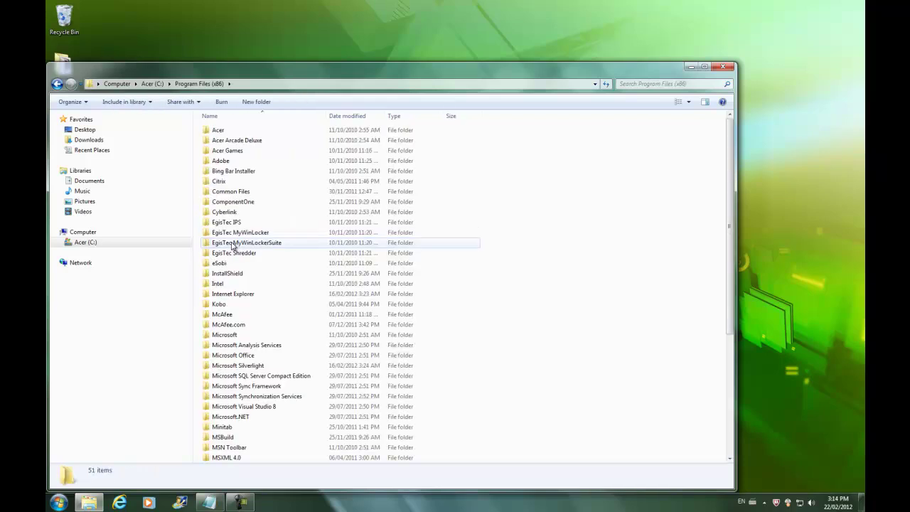
pyautogui.scroll(-6, 412, 320)
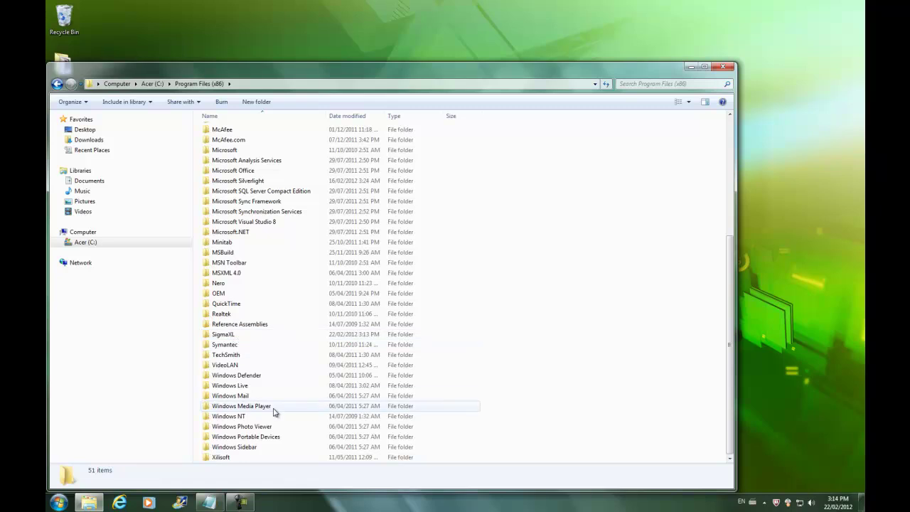
pyautogui.click(286, 357)
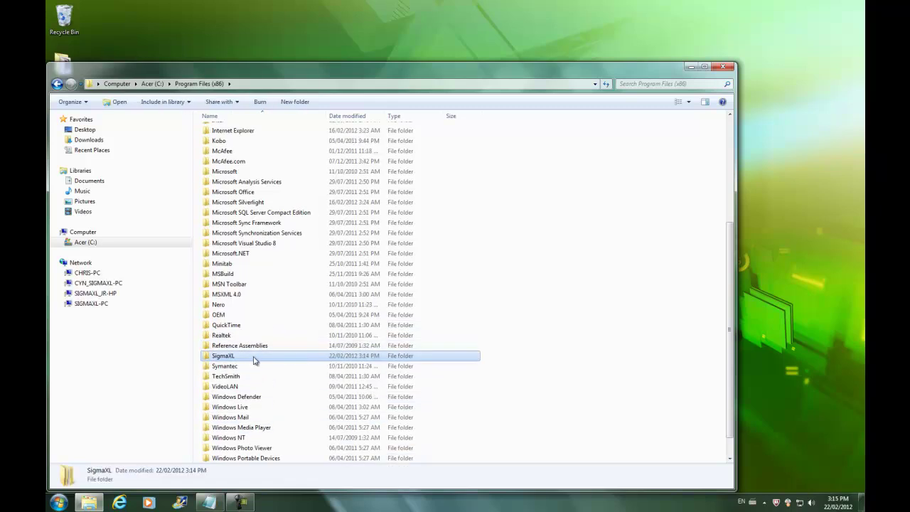
pyautogui.doubleClick(253, 358)
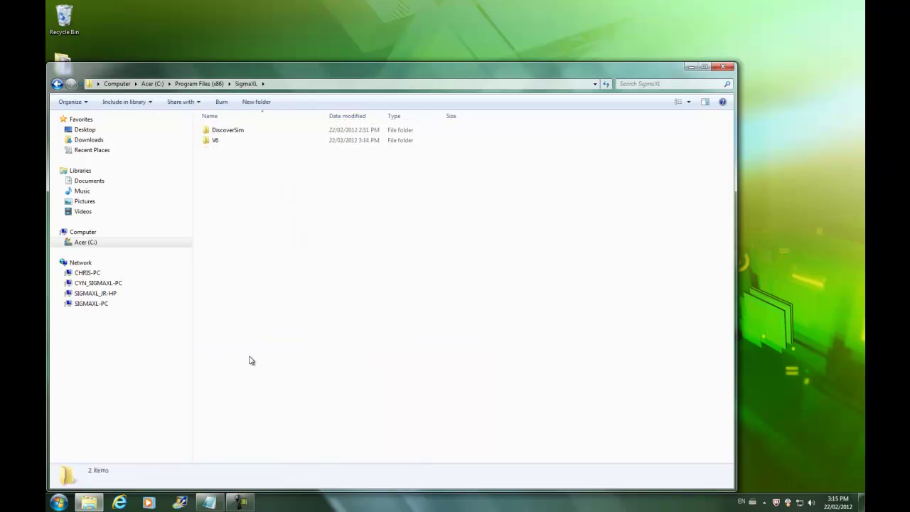
# Permanently delete the V6 folder, granting administrator permission.
pyautogui.click(213, 144)
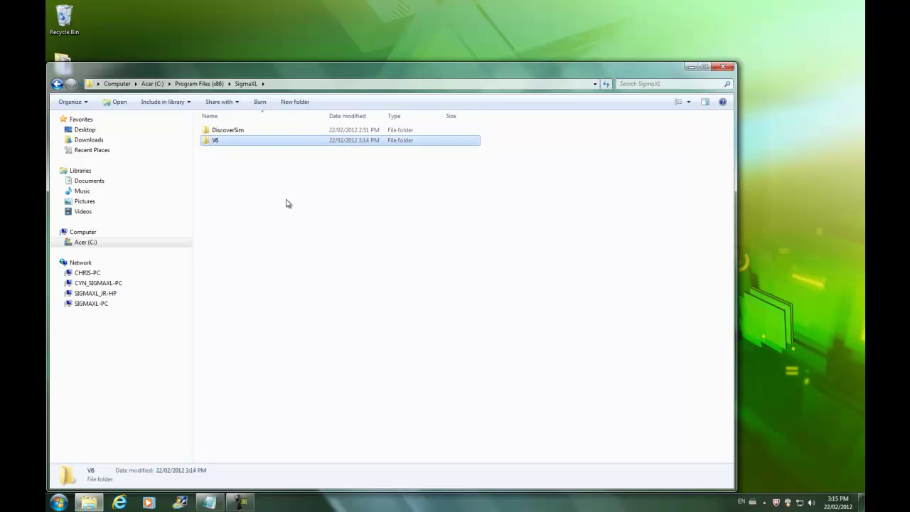
pyautogui.hotkey('shift', 'Delete')
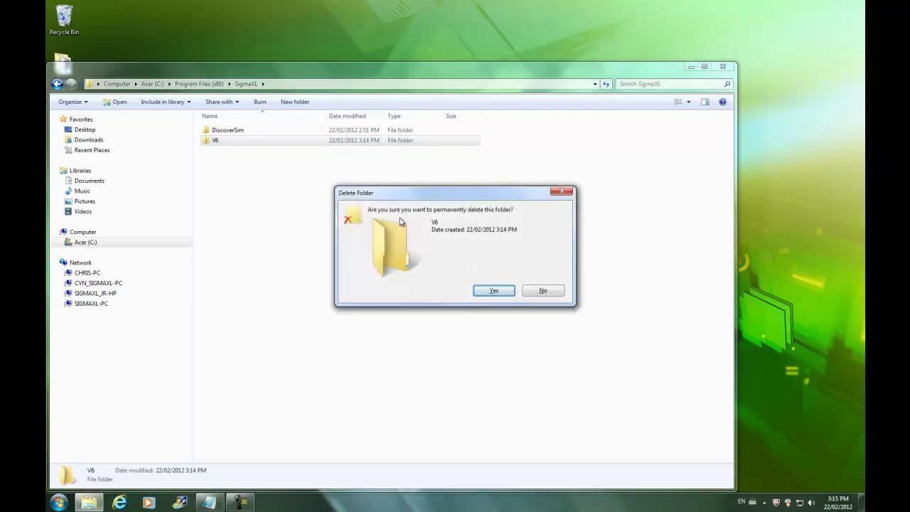
pyautogui.click(493, 291)
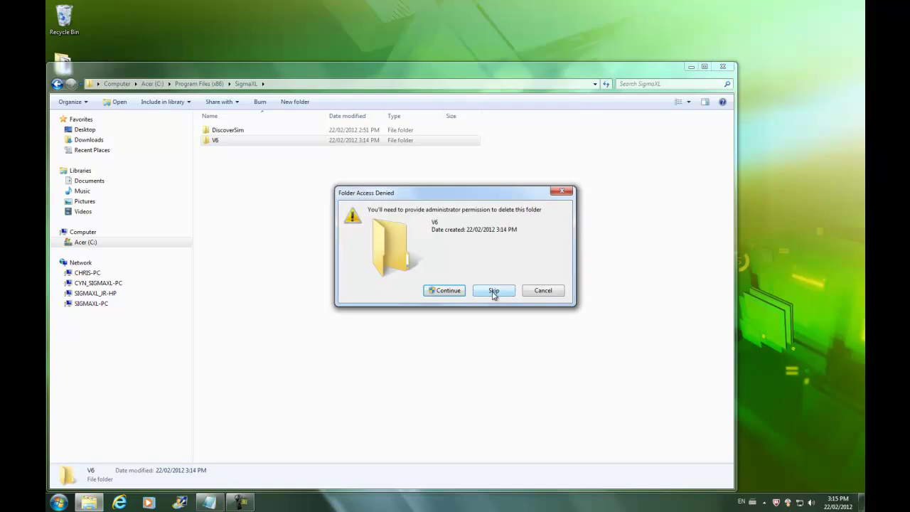
pyautogui.click(445, 290)
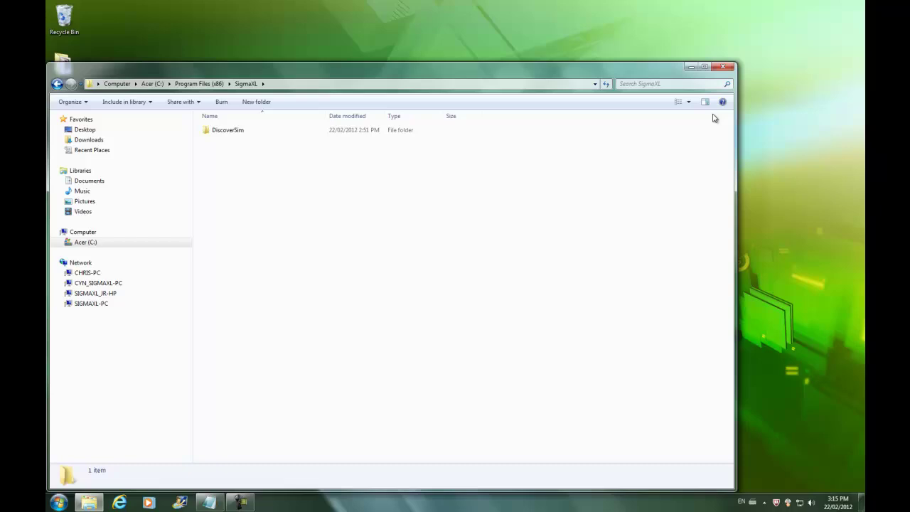
# Close the SigmaXL folder window and run the SigmaXL_Setup installer from the desktop.
pyautogui.click(725, 69)
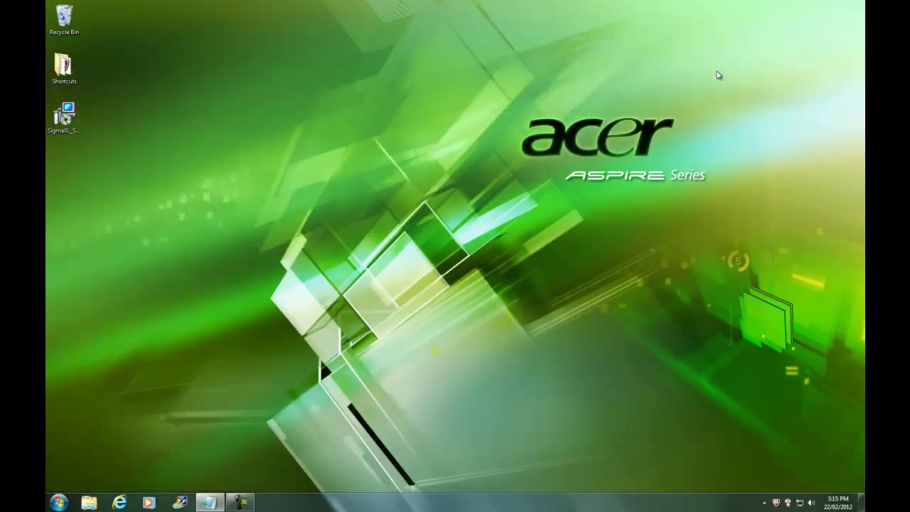
pyautogui.click(66, 122)
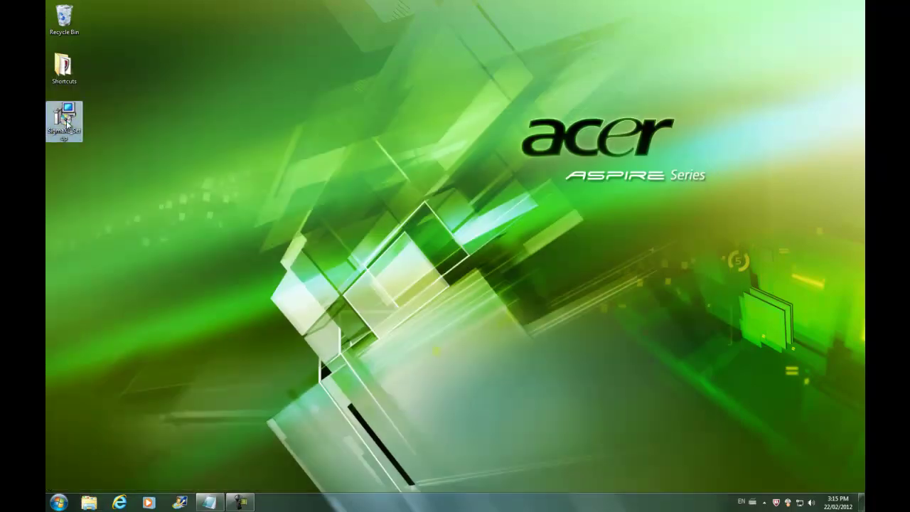
pyautogui.doubleClick(66, 123)
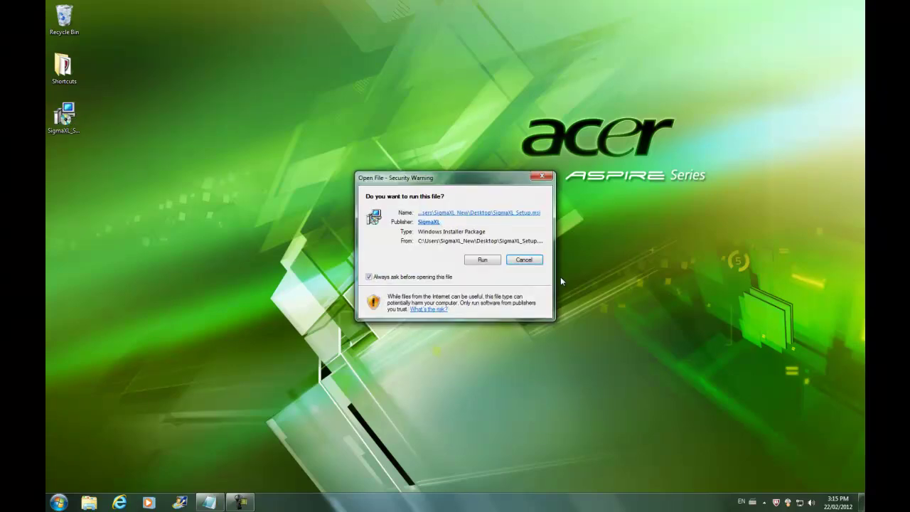
pyautogui.click(480, 261)
# Accept the license and install SigmaXL to the default V6 folder.
pyautogui.click(506, 327)
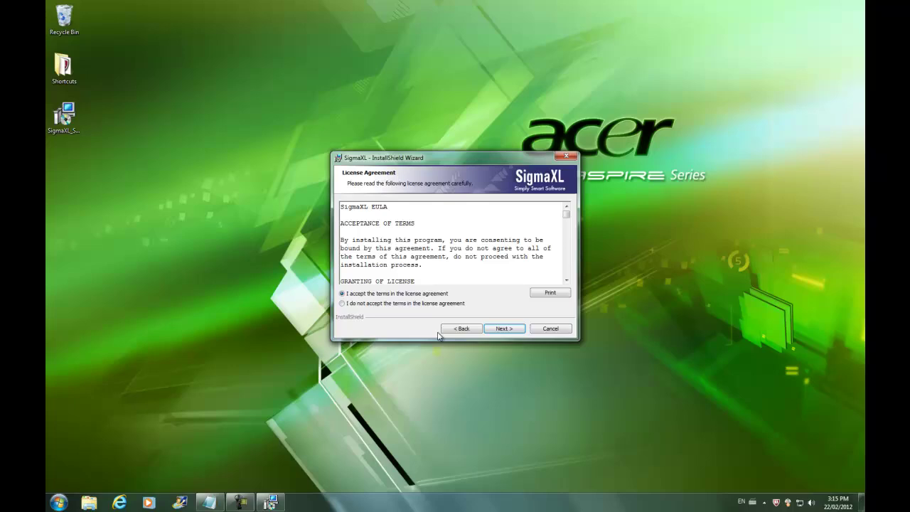
pyautogui.click(495, 331)
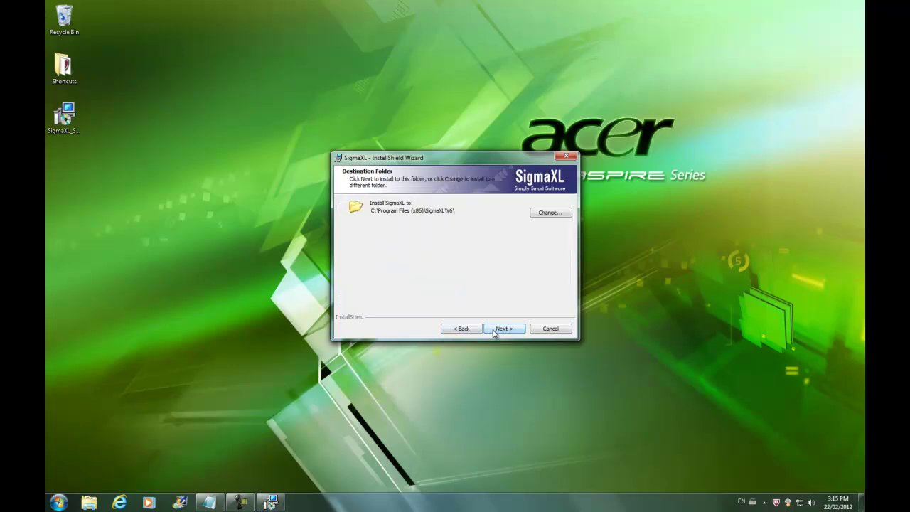
pyautogui.click(494, 331)
pyautogui.click(494, 331)
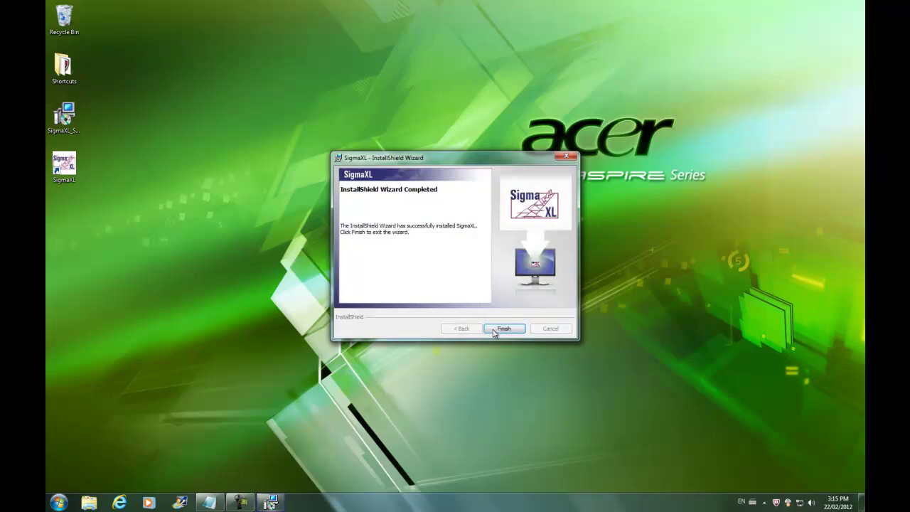
pyautogui.click(504, 329)
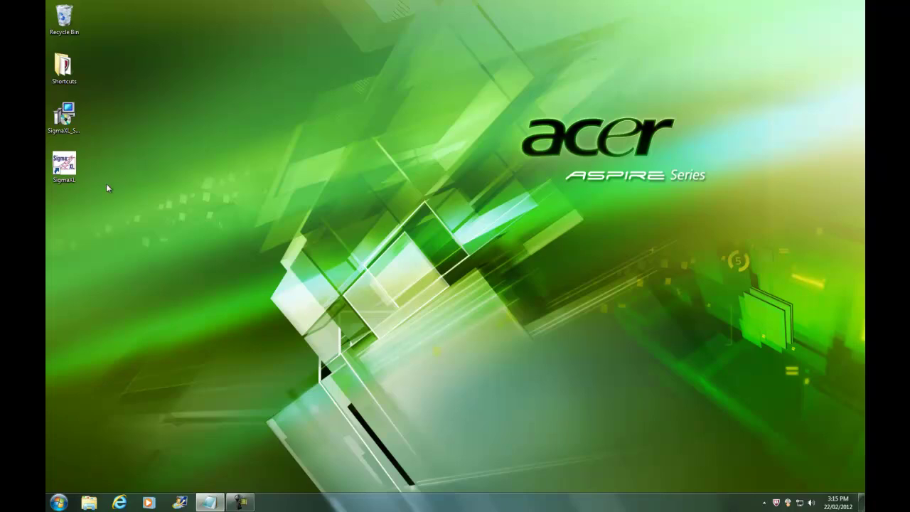
# Launch SigmaXL with macros enabled and choose to activate it by serial number.
pyautogui.doubleClick(64, 164)
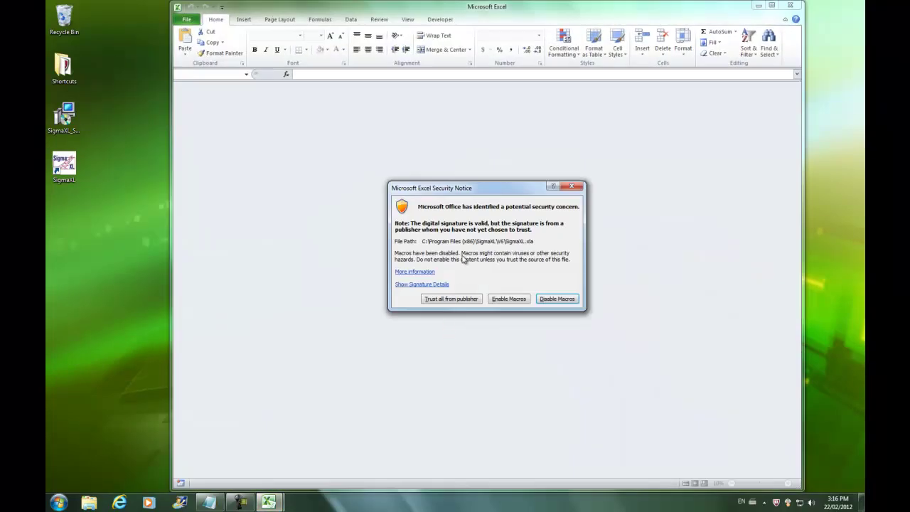
pyautogui.click(505, 299)
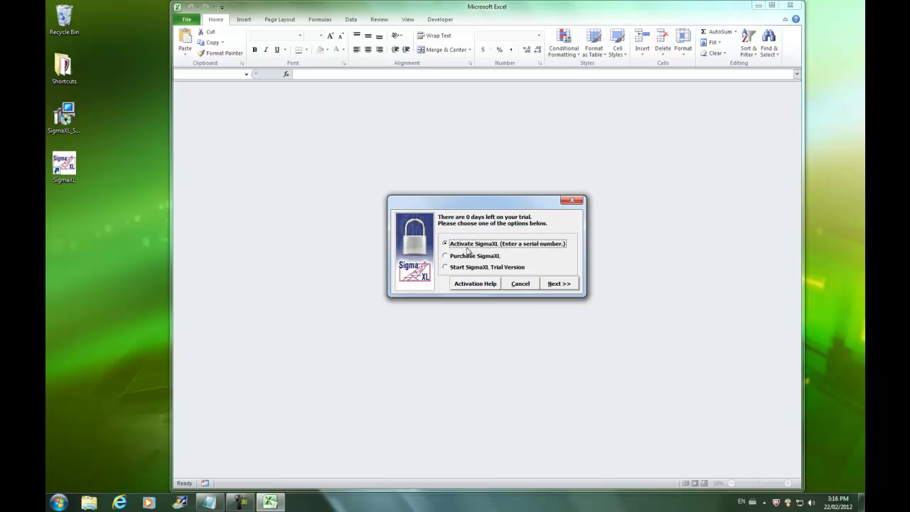
pyautogui.click(552, 284)
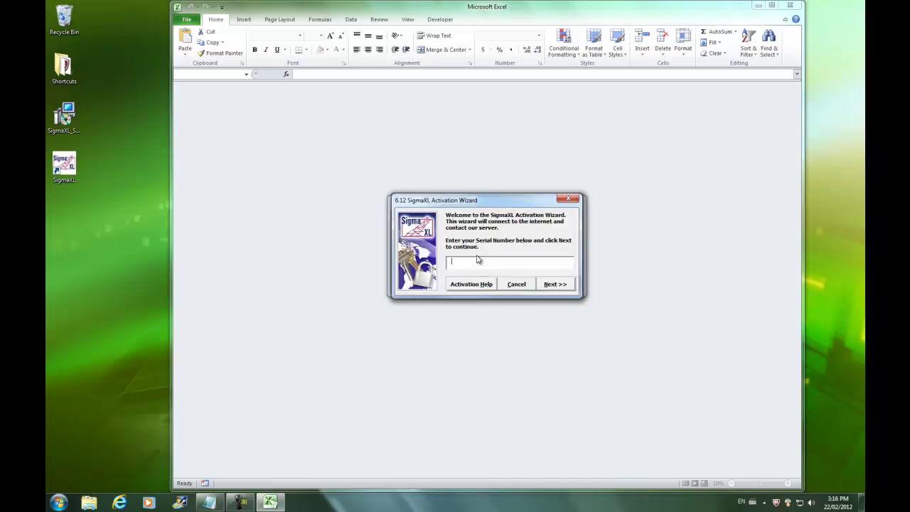
# Copy the serial number from Notepad into the activation wizard and finish activation.
pyautogui.click(209, 502)
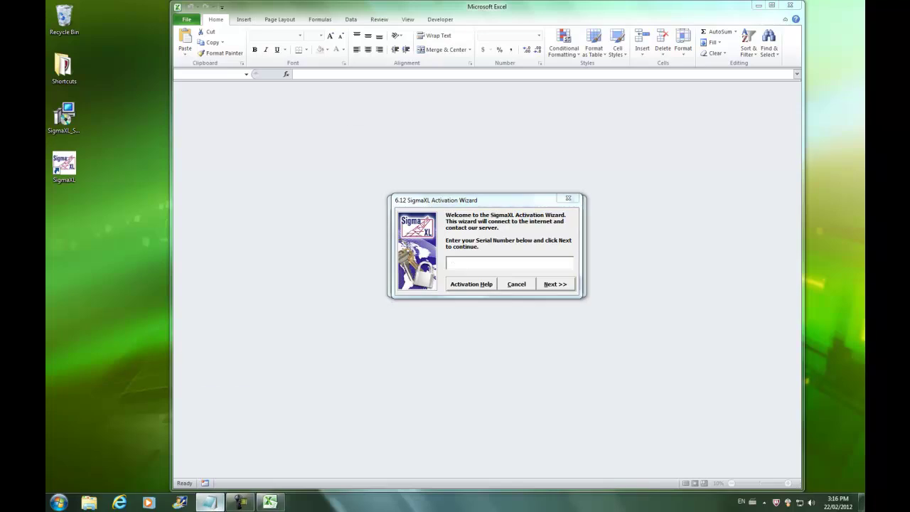
pyautogui.moveTo(327, 204); pyautogui.dragTo(151, 201)
pyautogui.hotkey('ctrl', 'c')
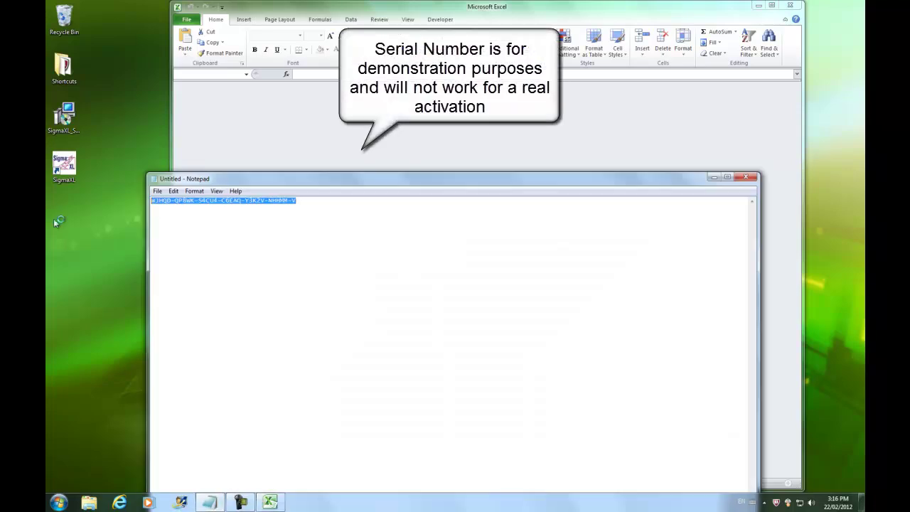
pyautogui.click(712, 177)
pyautogui.hotkey('ctrl', 'v')
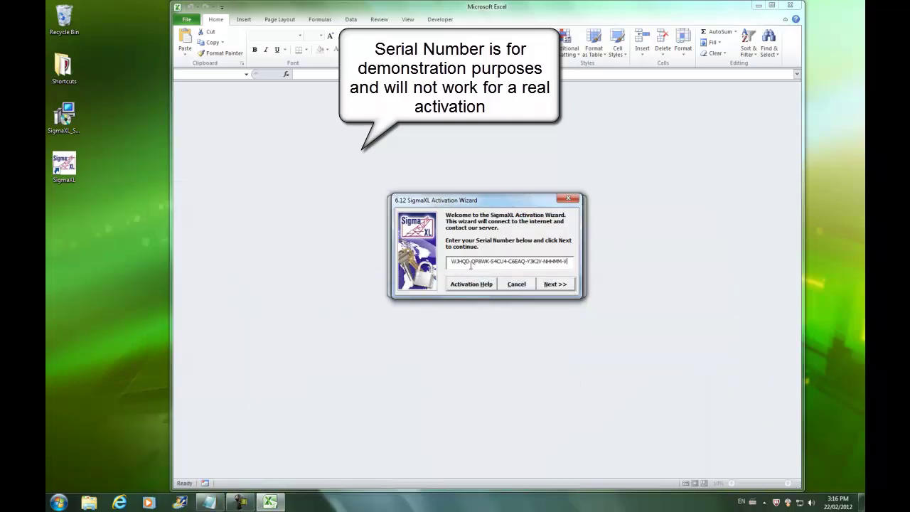
pyautogui.click(547, 285)
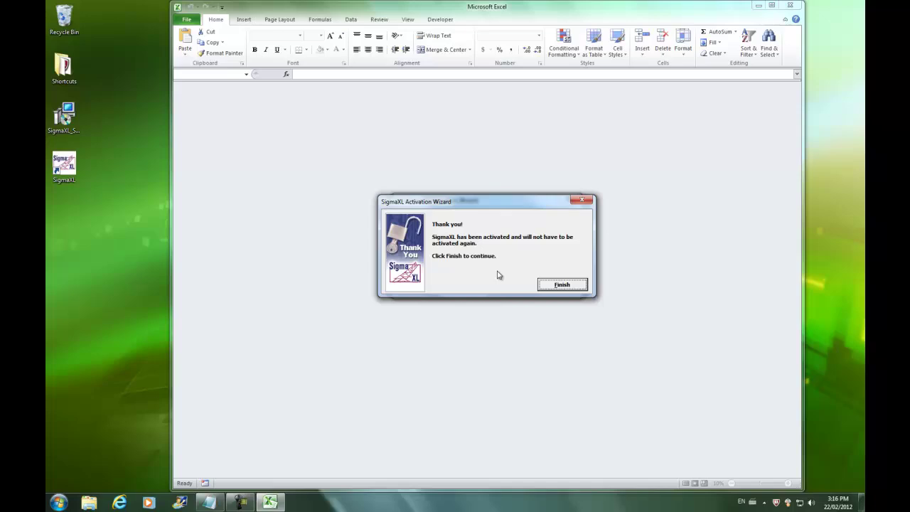
pyautogui.click(581, 286)
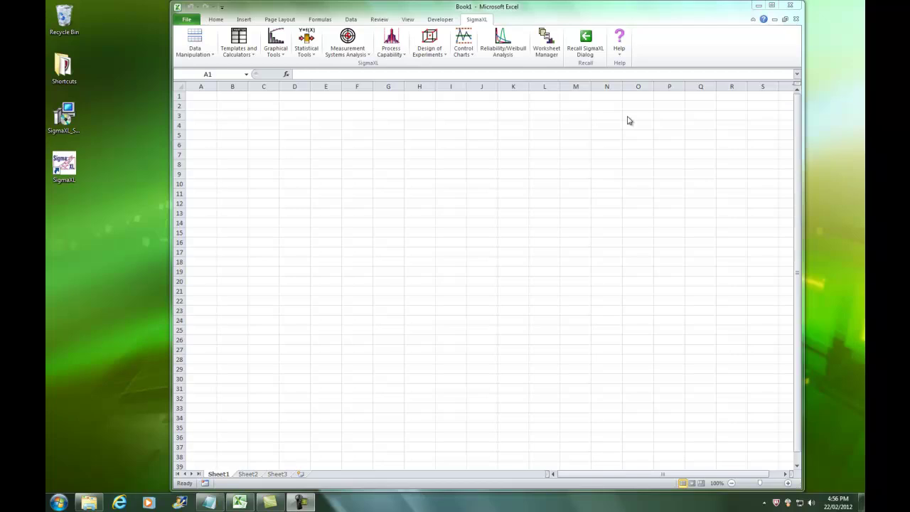
pyautogui.click(619, 44)
pyautogui.click(638, 81)
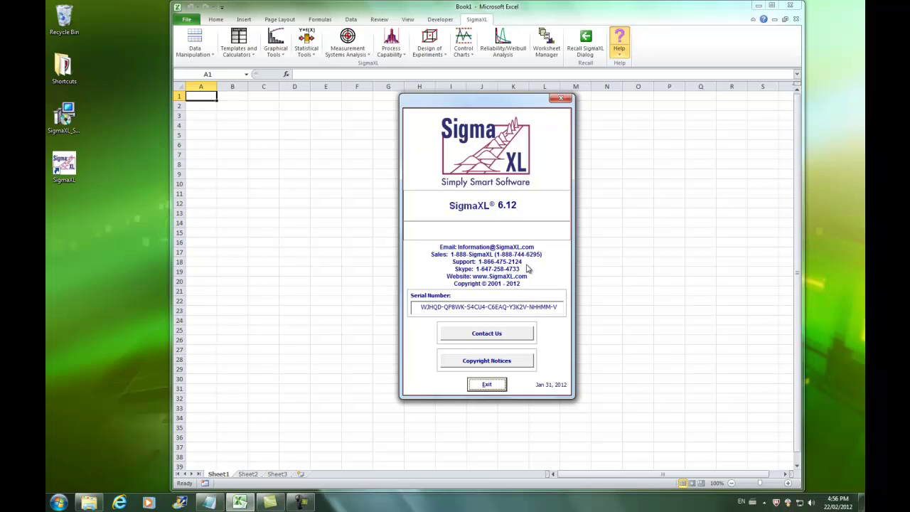
pyautogui.moveTo(429, 307); pyautogui.dragTo(649, 311)
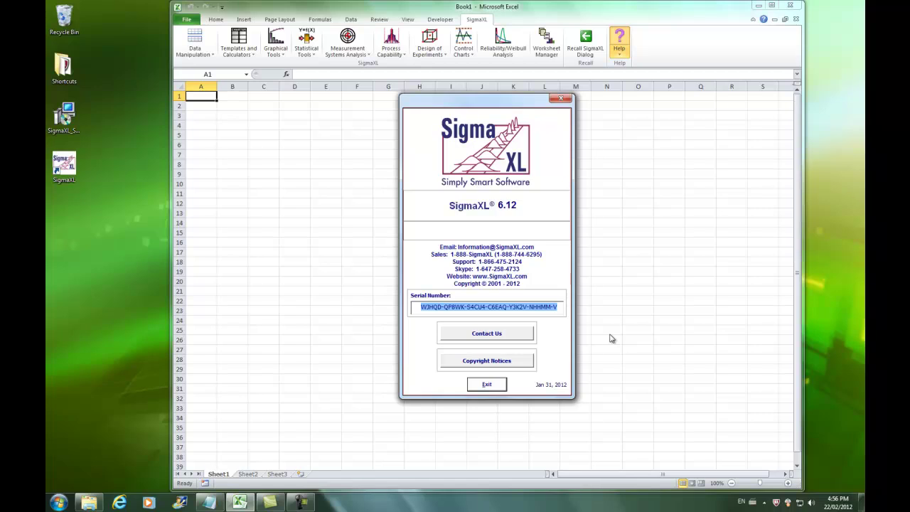
pyautogui.click(560, 100)
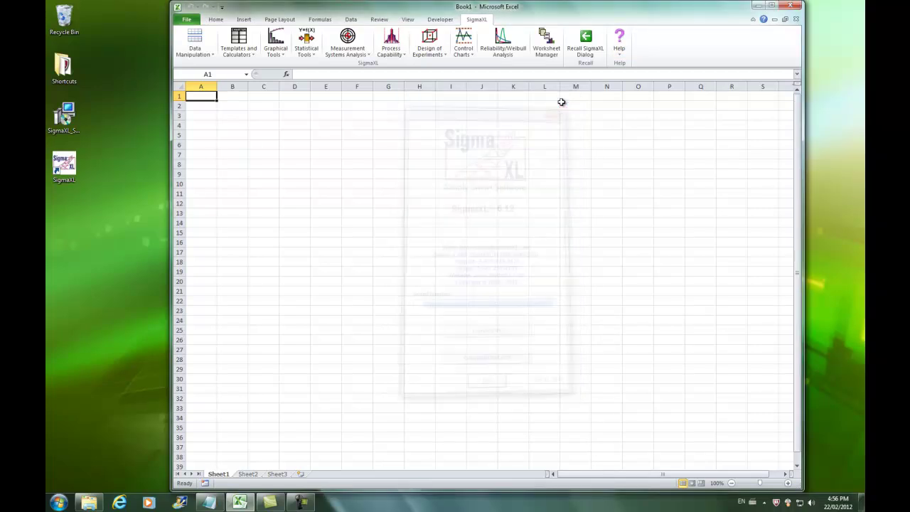